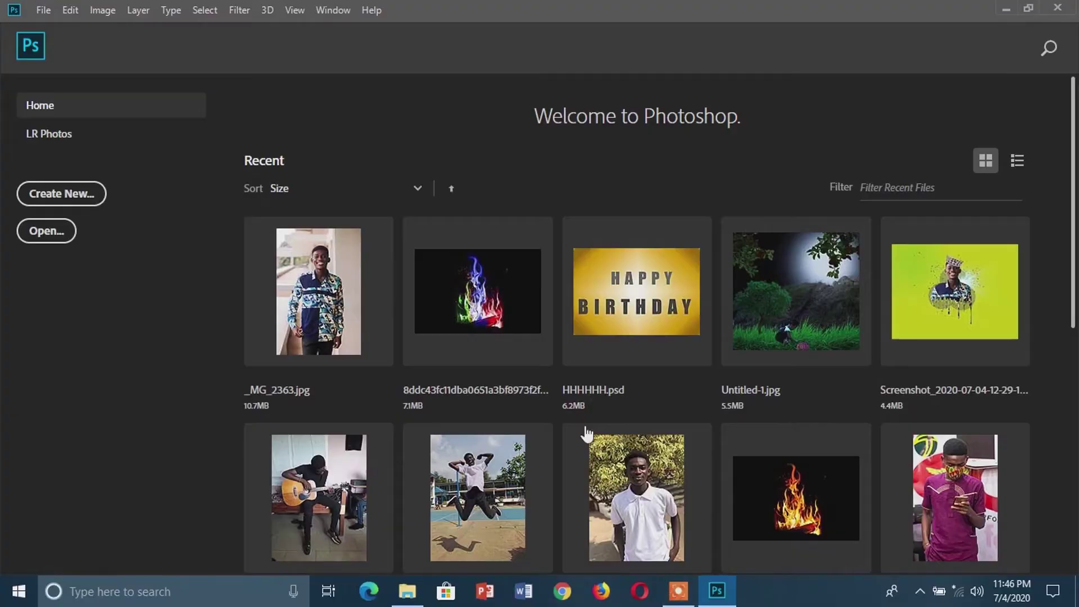
- Create a new 1920 x 1080 pixel RGB document at 72 pixels/inch with a white background
left_click(43, 10)
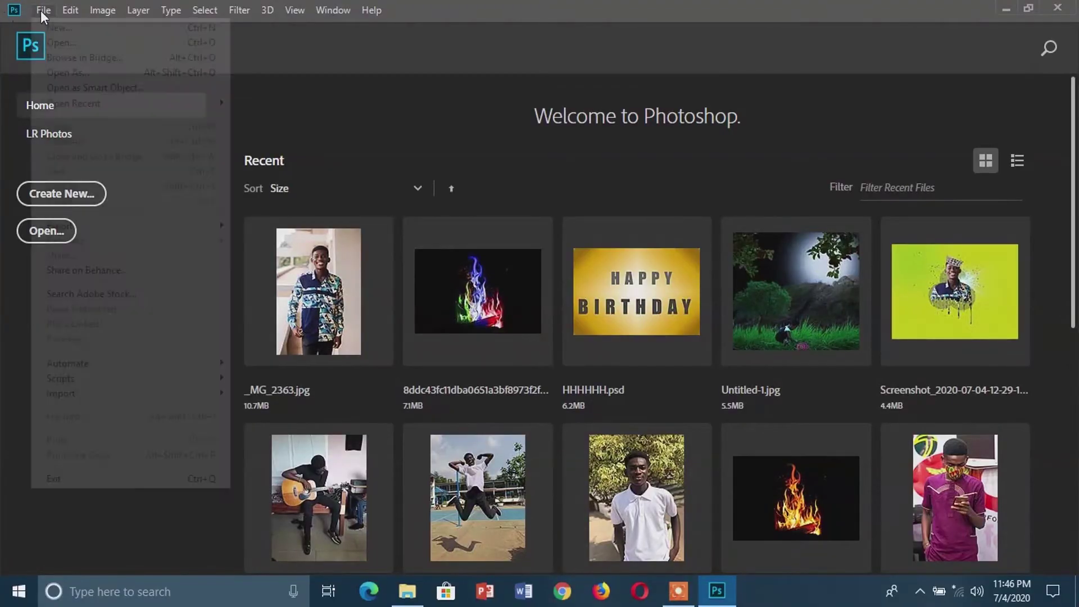
left_click(62, 29)
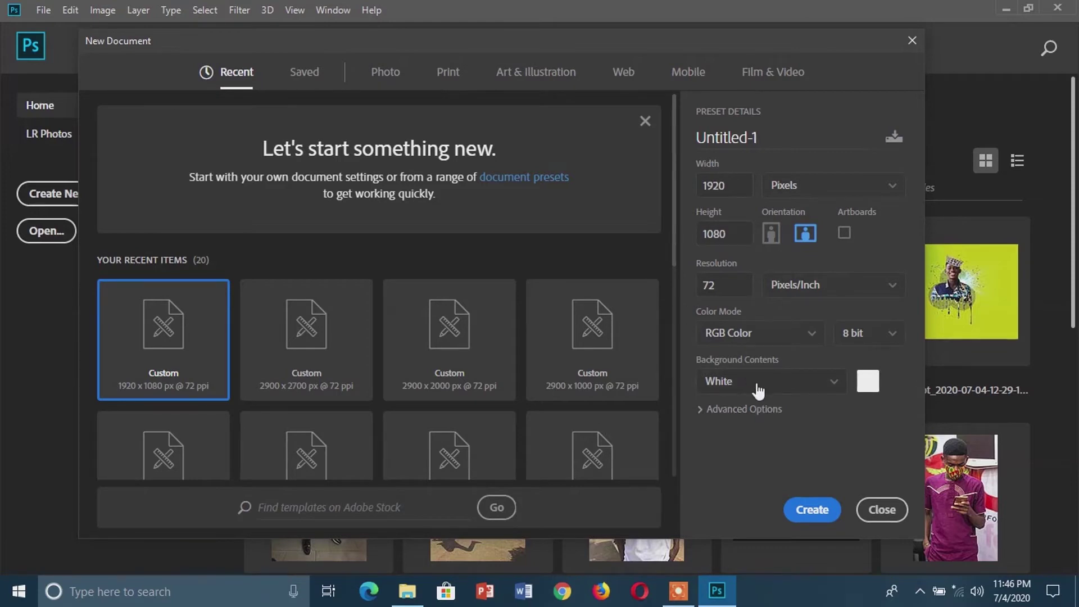
left_click(814, 511)
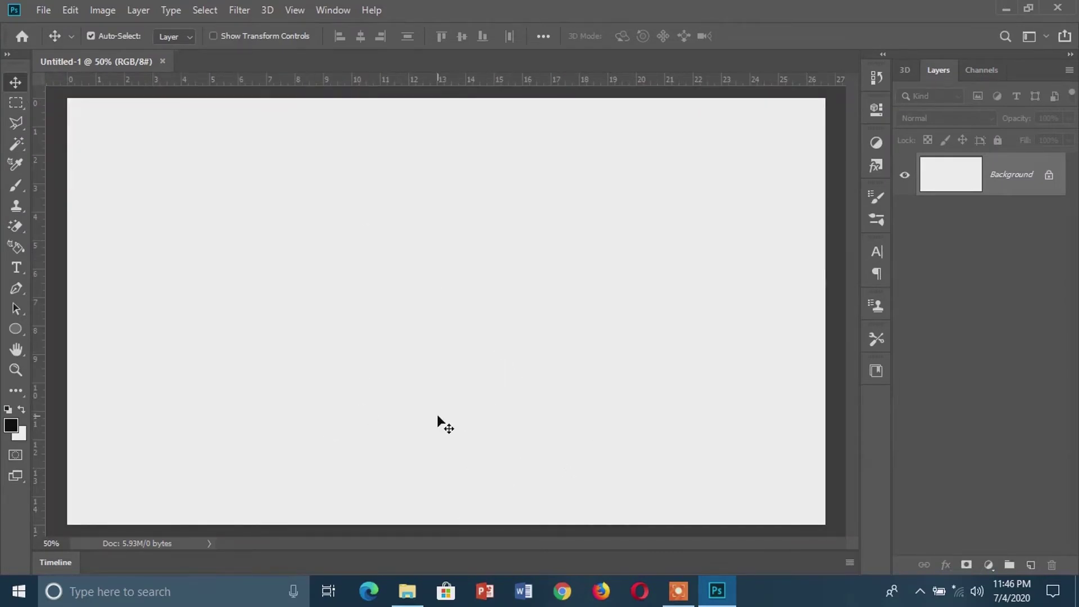
- Add the text "PEACE" in black Impact Regular at 467 pt and move it to the centre of the canvas
left_click(16, 267)
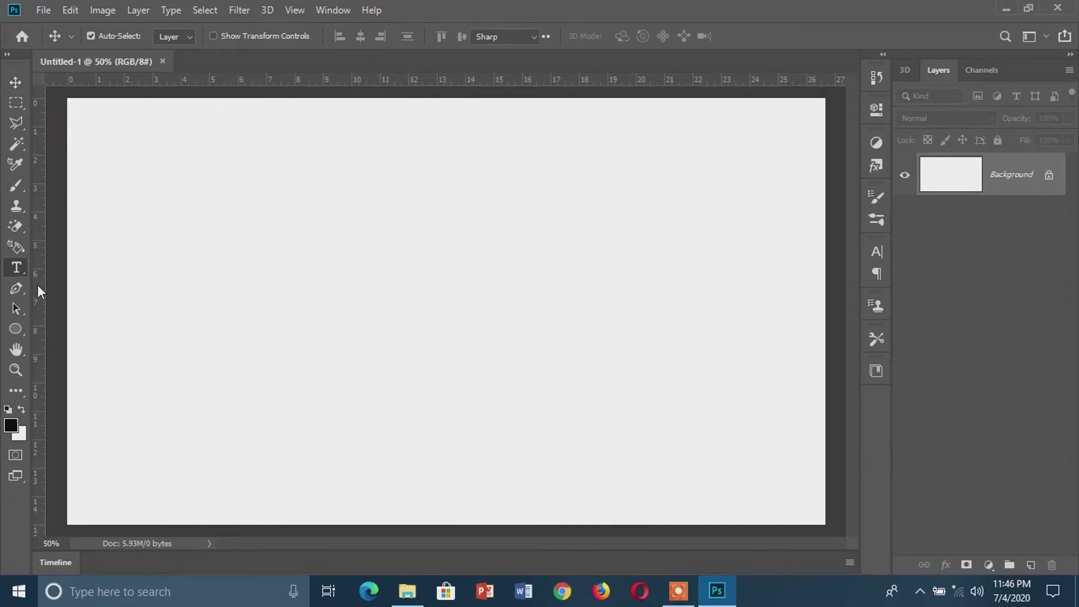
left_click(232, 331)
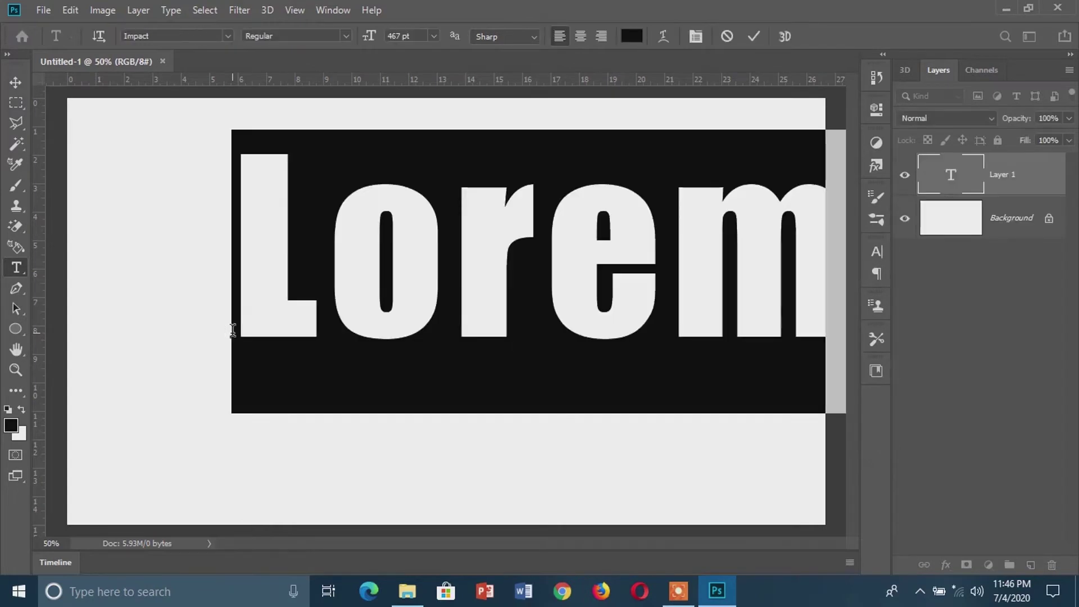
left_click(233, 330)
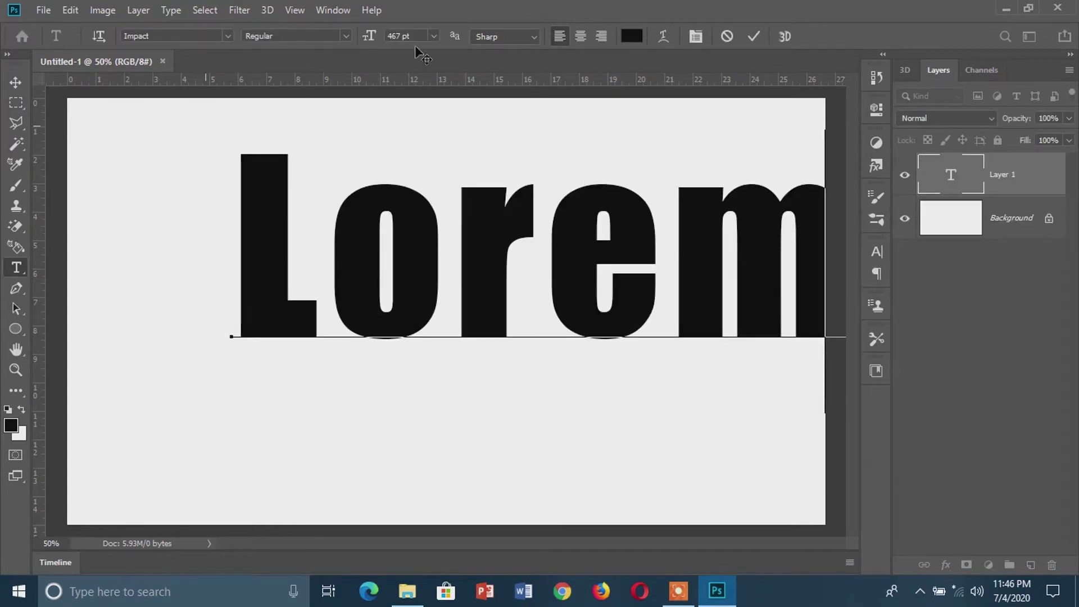
type("PEACE")
left_click(752, 35)
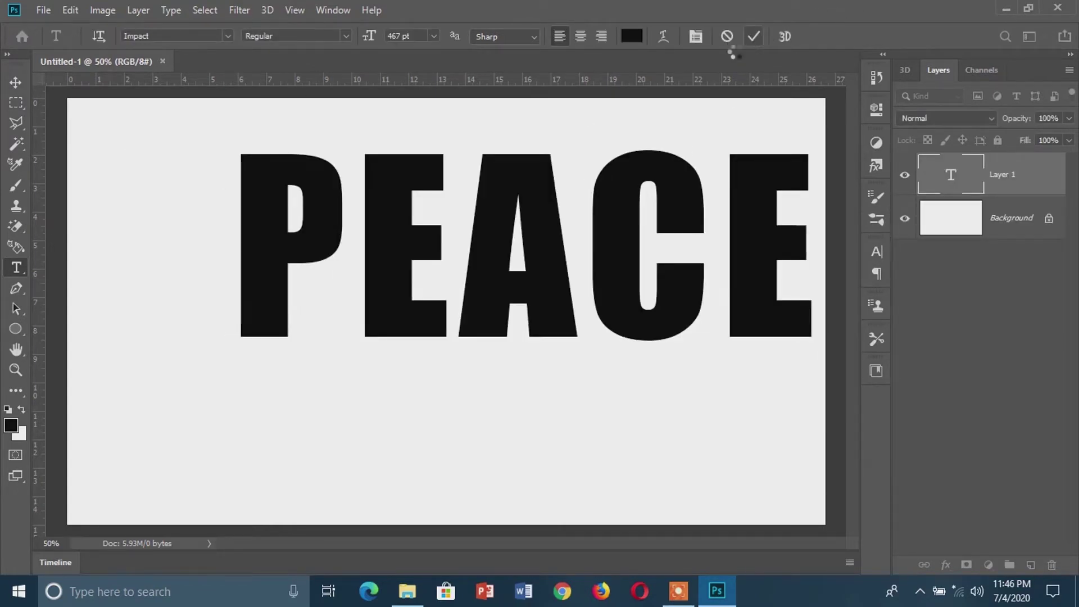
left_click(15, 82)
left_click_drag(292, 233, 244, 288)
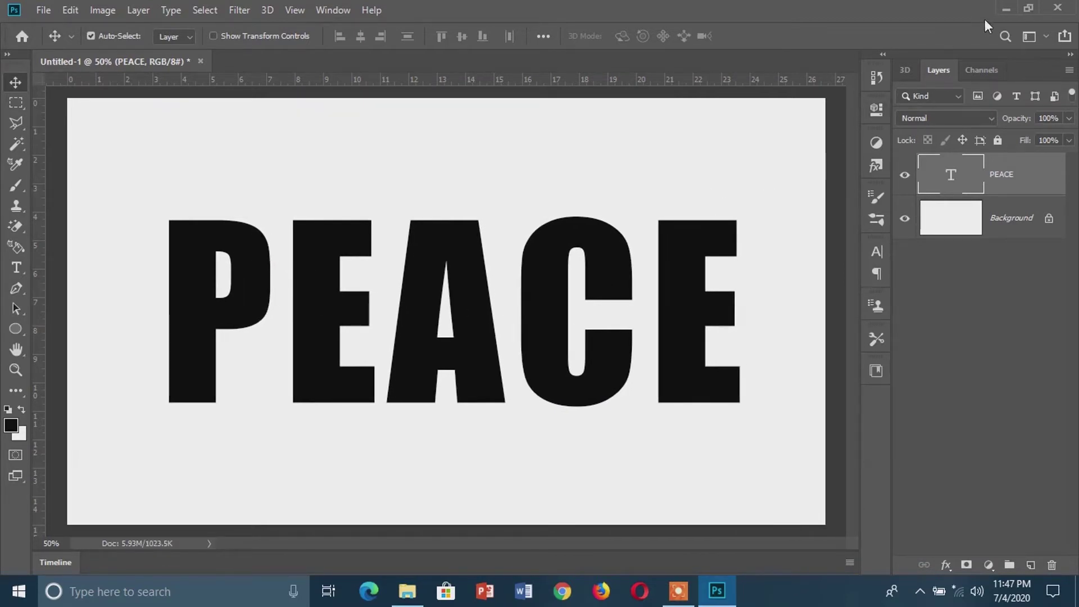
- Place 7024704-amazing-landscape.jpg from the desktop PICS folder over the whole canvas and clip it to the PEACE text layer
left_click(1006, 9)
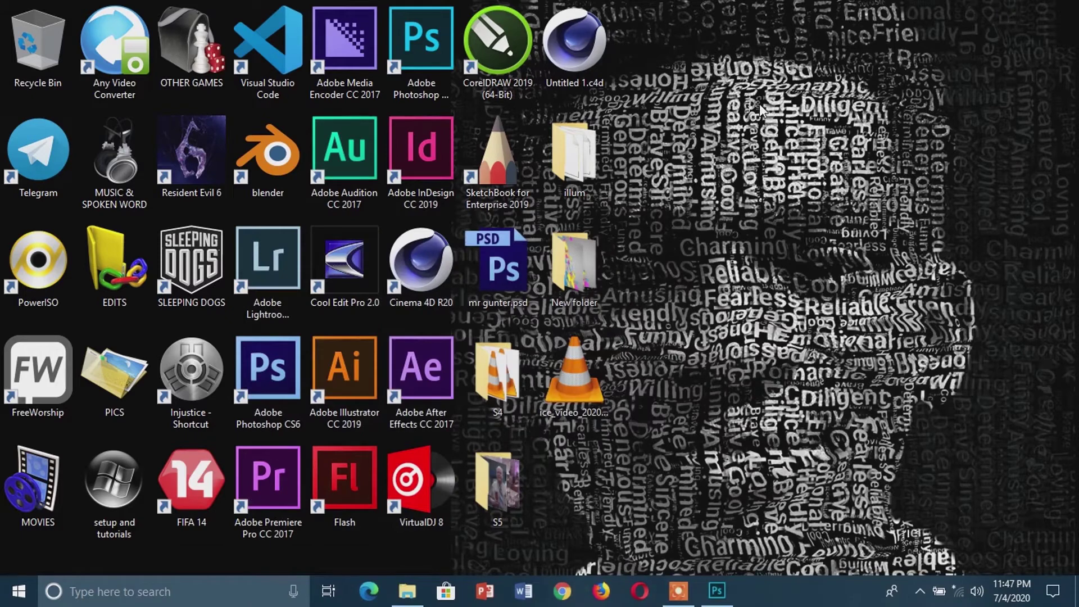
double_click(119, 370)
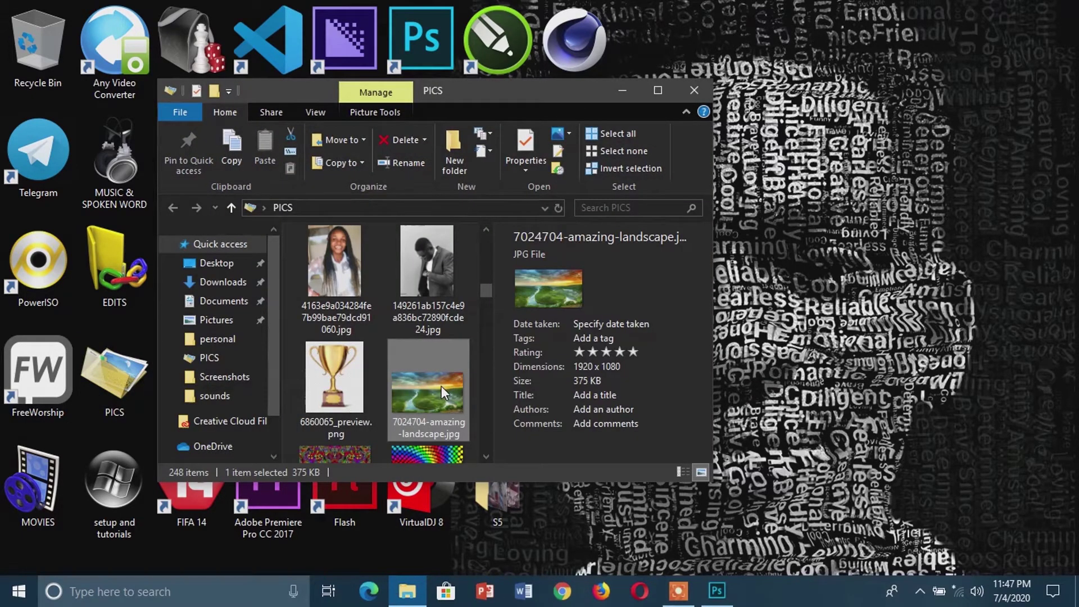
left_click(711, 590)
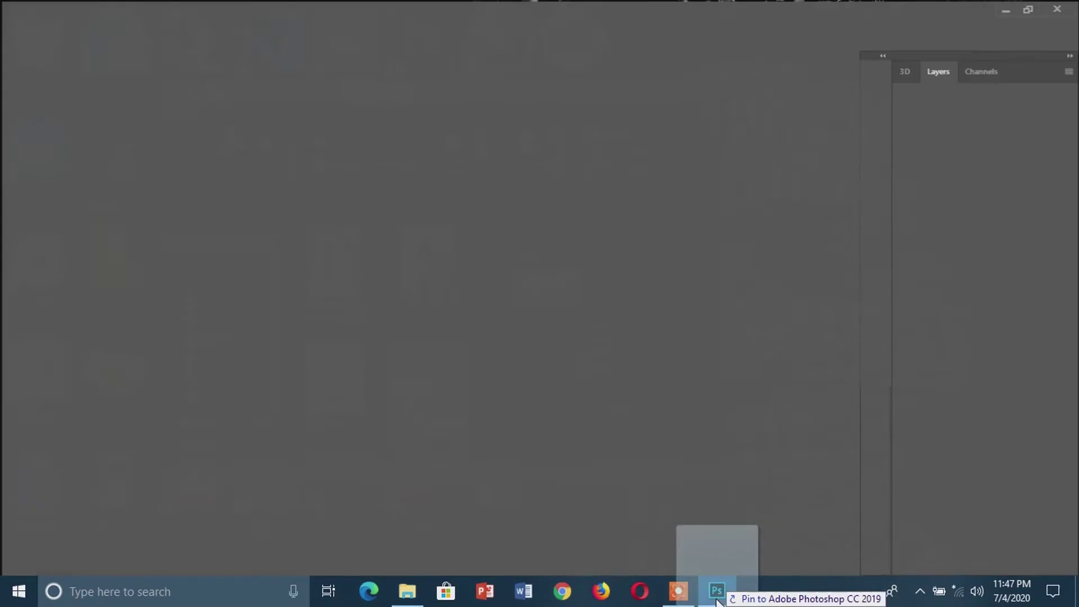
left_click_drag(471, 352, 470, 351)
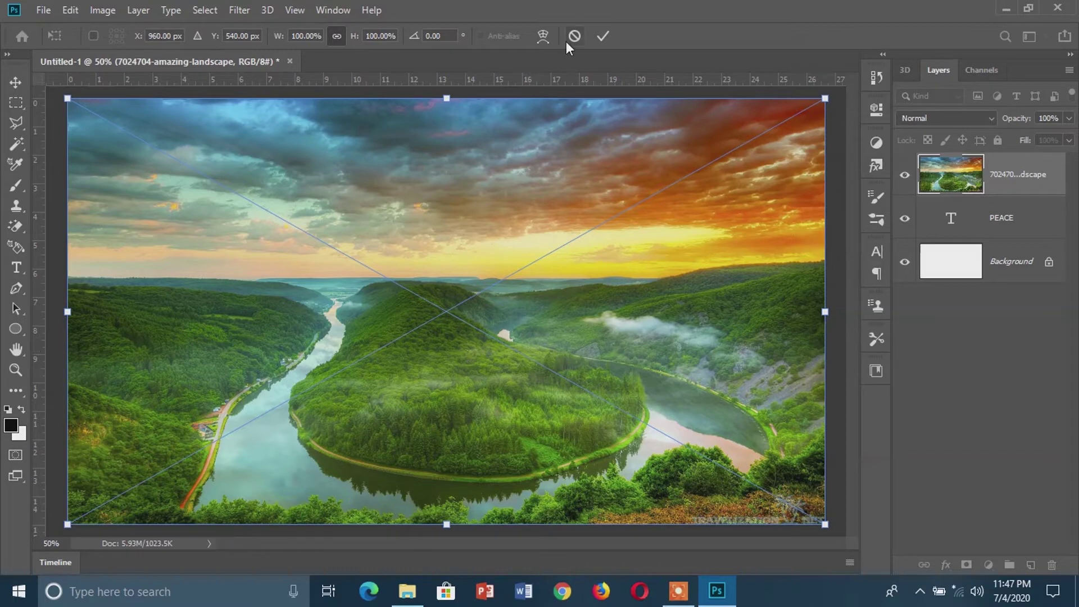
left_click(604, 36)
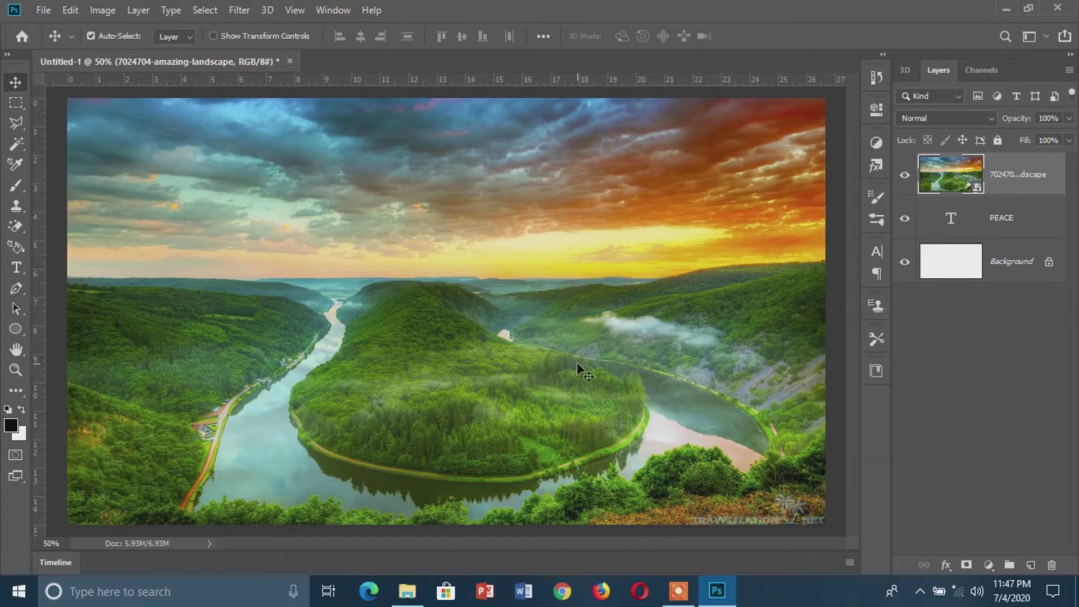
right_click(1016, 176)
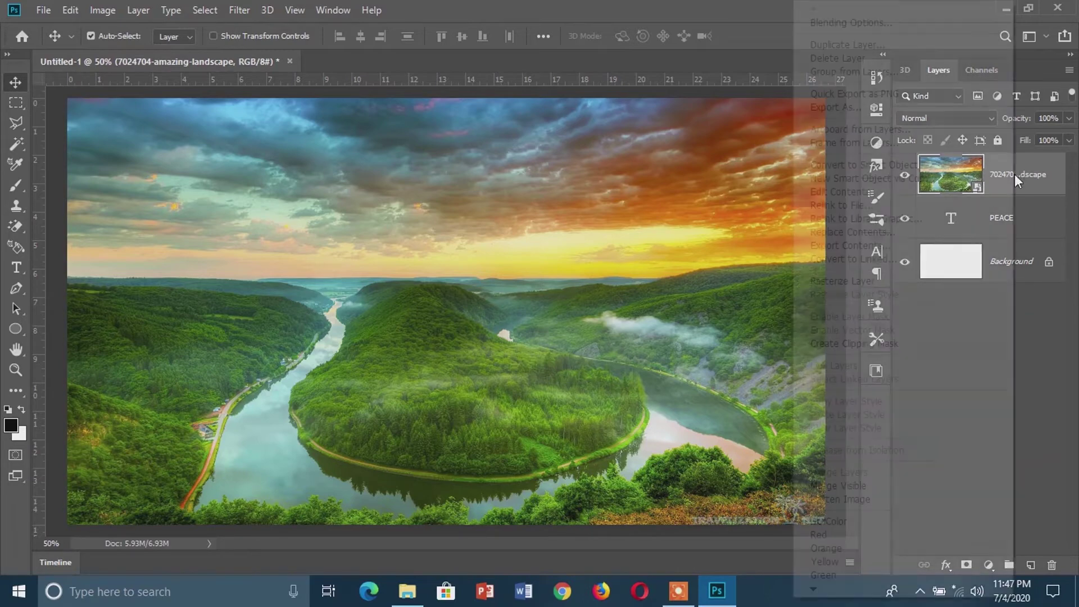
left_click(883, 344)
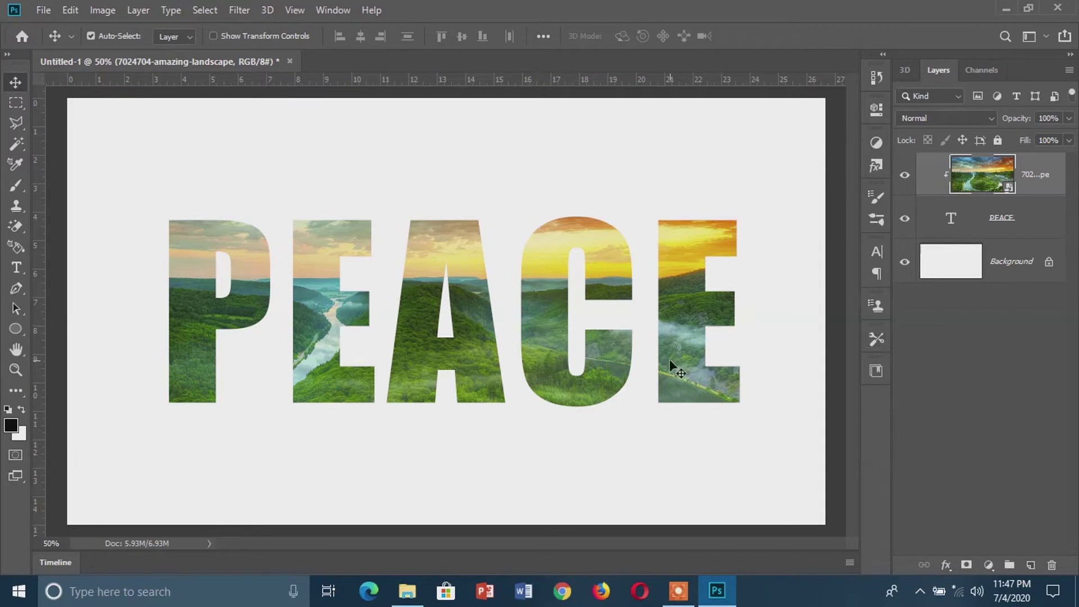
- Duplicate the PEACE text layer and move the unclipped text layer above the landscape image in the layer stack
left_click(995, 224)
key("ctrl")
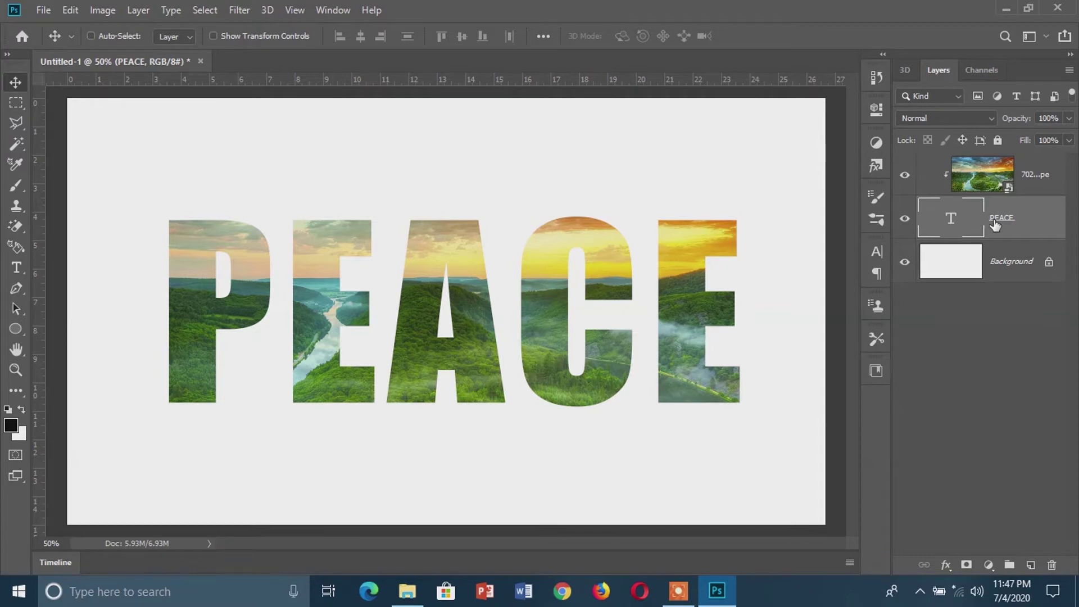
key("ctrl+j")
left_click_drag(1004, 273, 1003, 186)
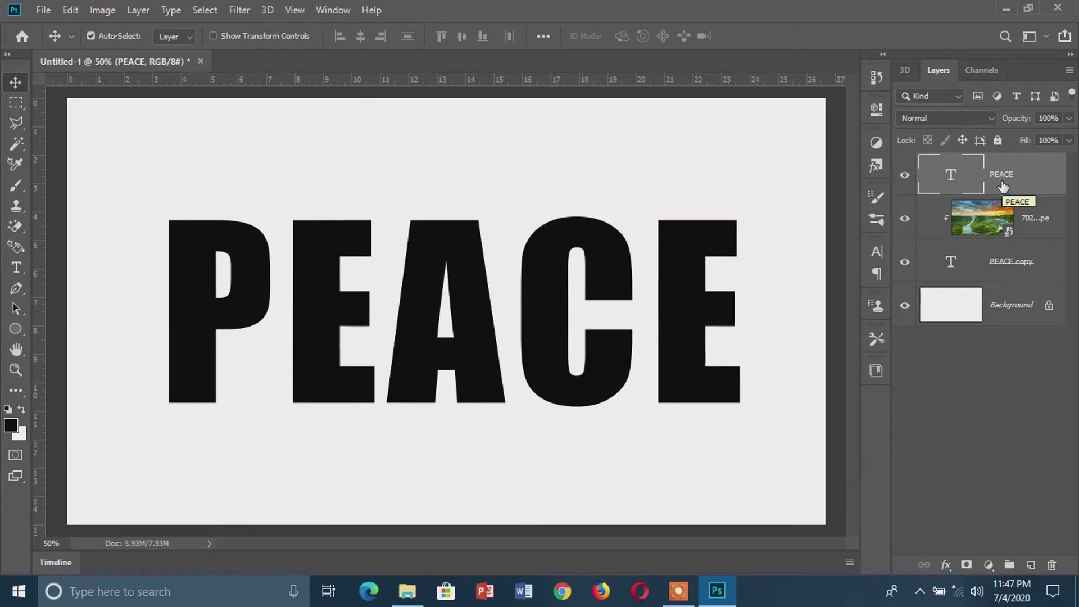
- Reduce the fill of the uppermost PEACE text layer to 0%
left_click(1071, 145)
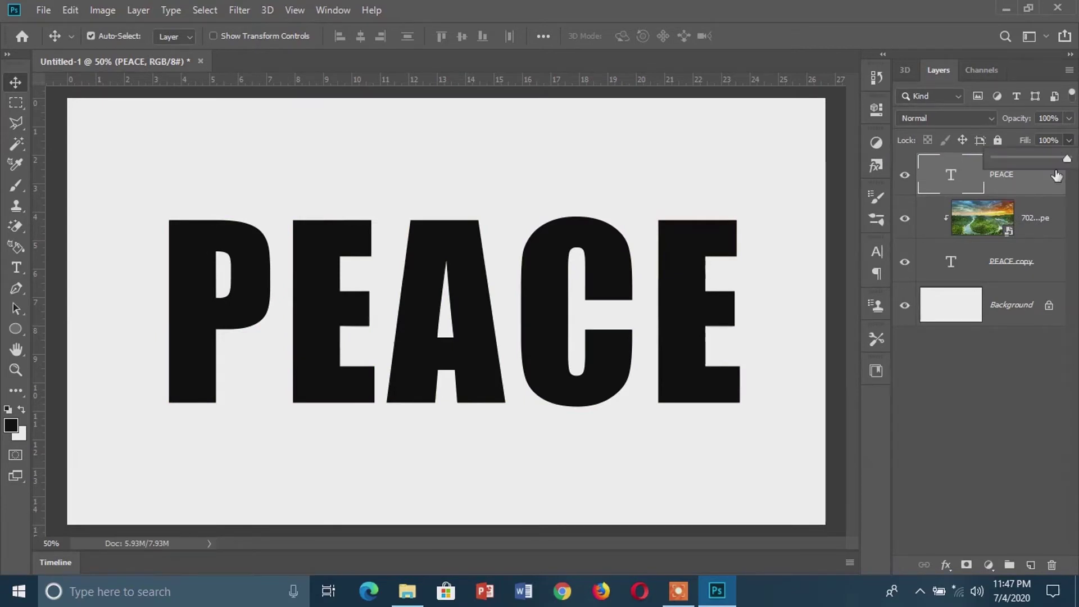
left_click_drag(1067, 158, 976, 160)
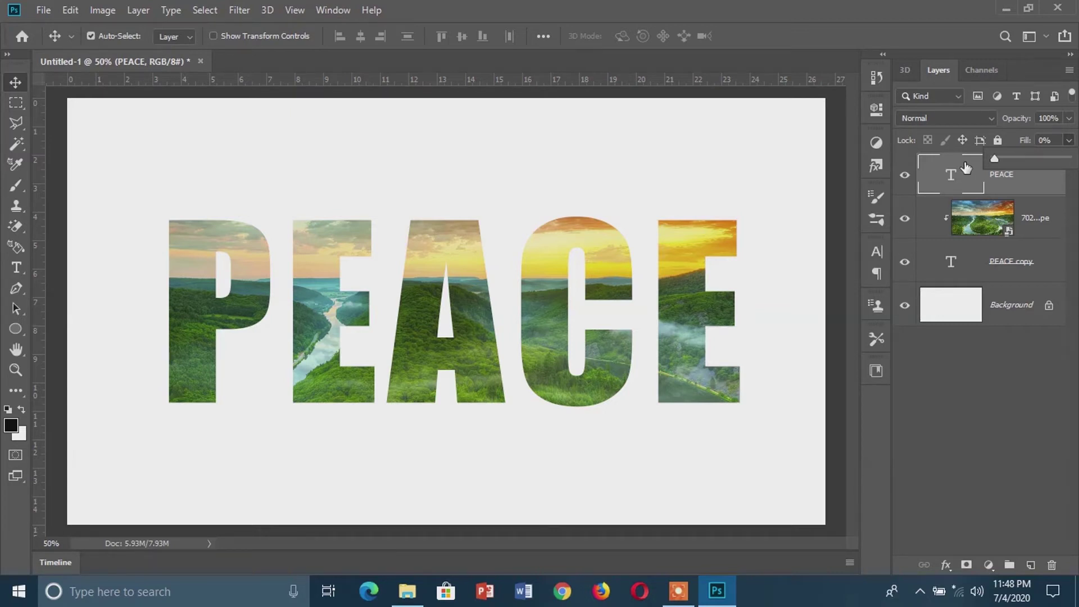
left_click(993, 416)
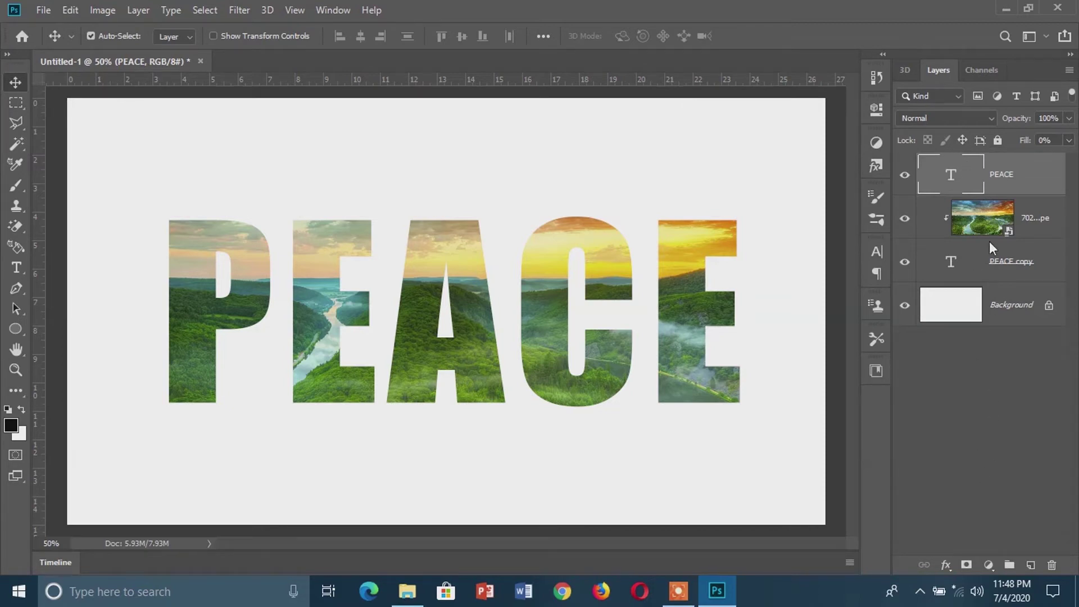
- Apply an Inner Shadow to the uppermost PEACE layer with an angle of 119° and a distance of 24 px
left_click(988, 181)
left_click(946, 565)
left_click(971, 462)
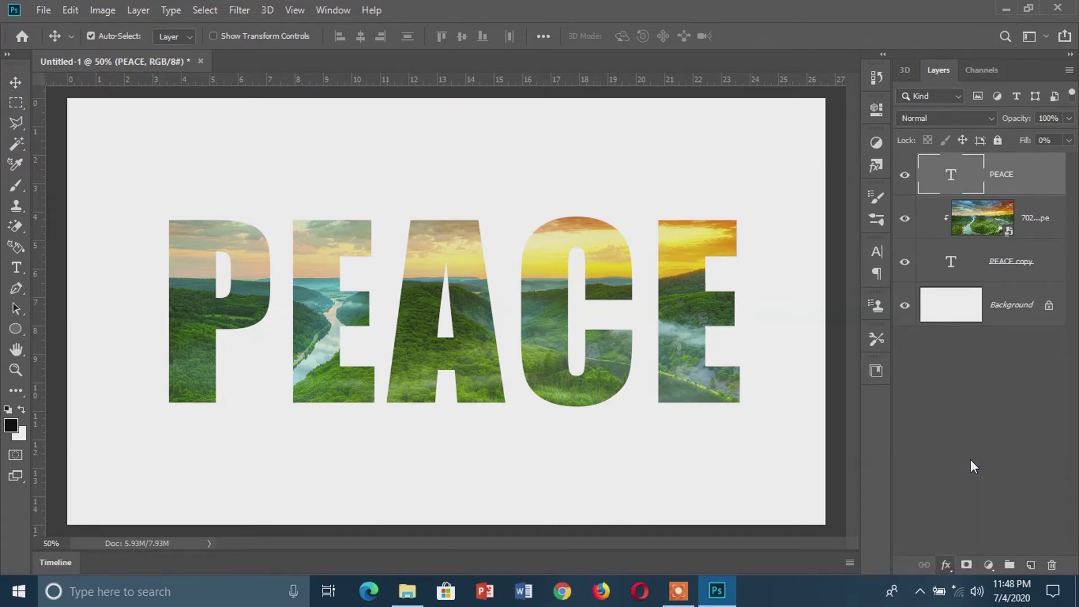
left_click_drag(604, 155, 766, 147)
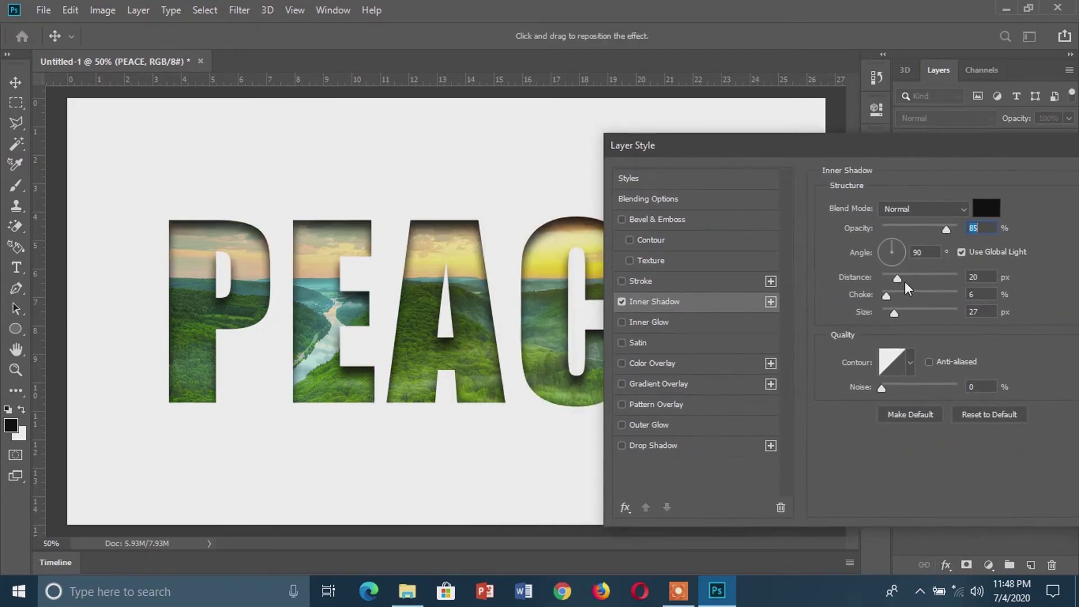
left_click(886, 248)
left_click_drag(887, 251, 889, 248)
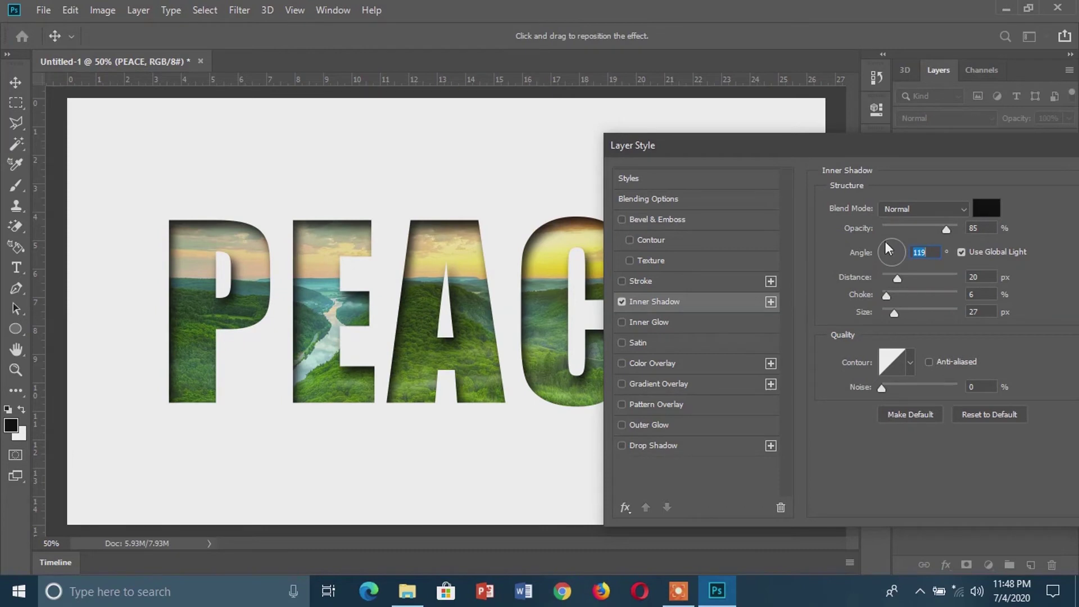
left_click_drag(895, 279, 902, 279)
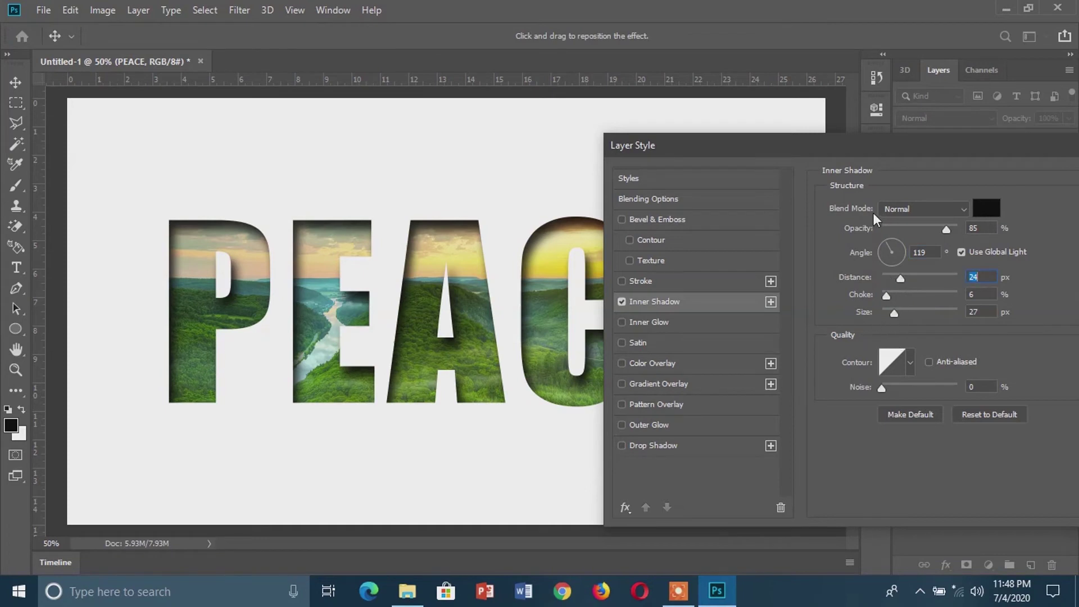
left_click_drag(872, 148, 795, 147)
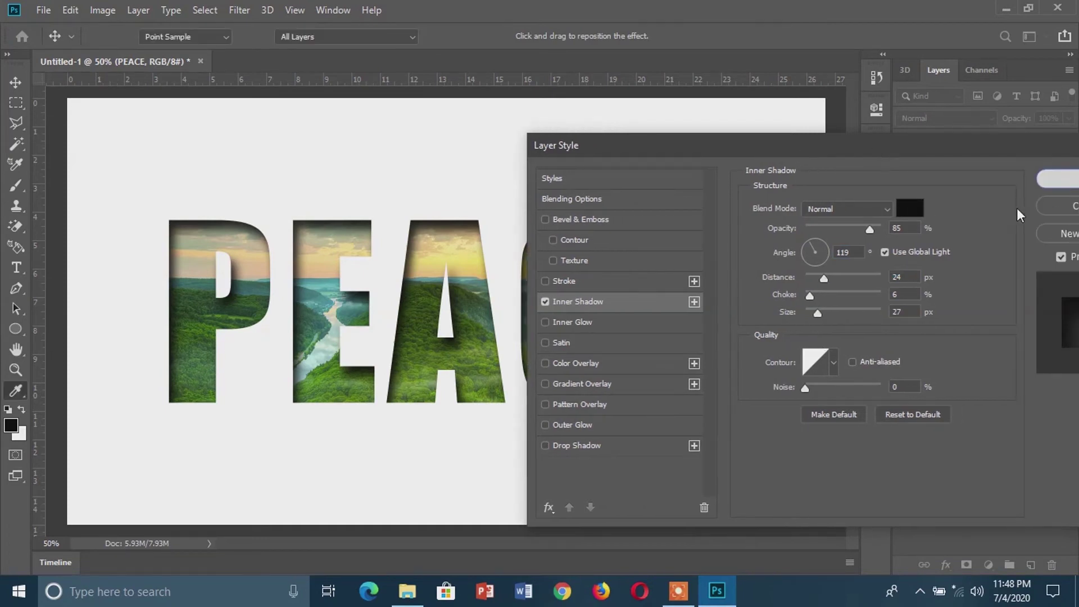
key("Return")
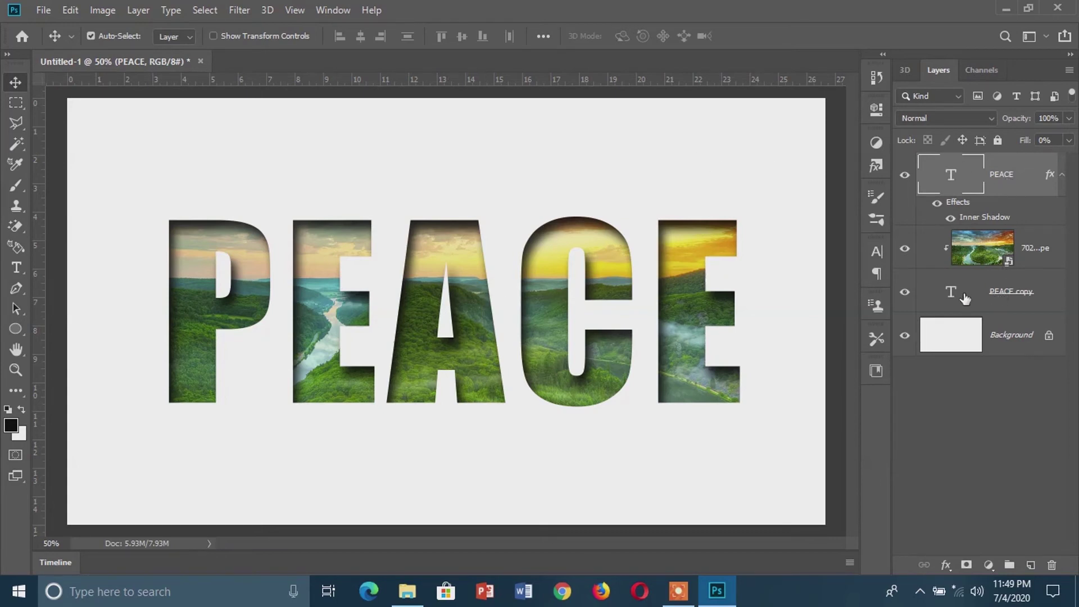
- Group both PEACE text layers with the landscape image and duplicate the group
left_click(965, 298, "shift")
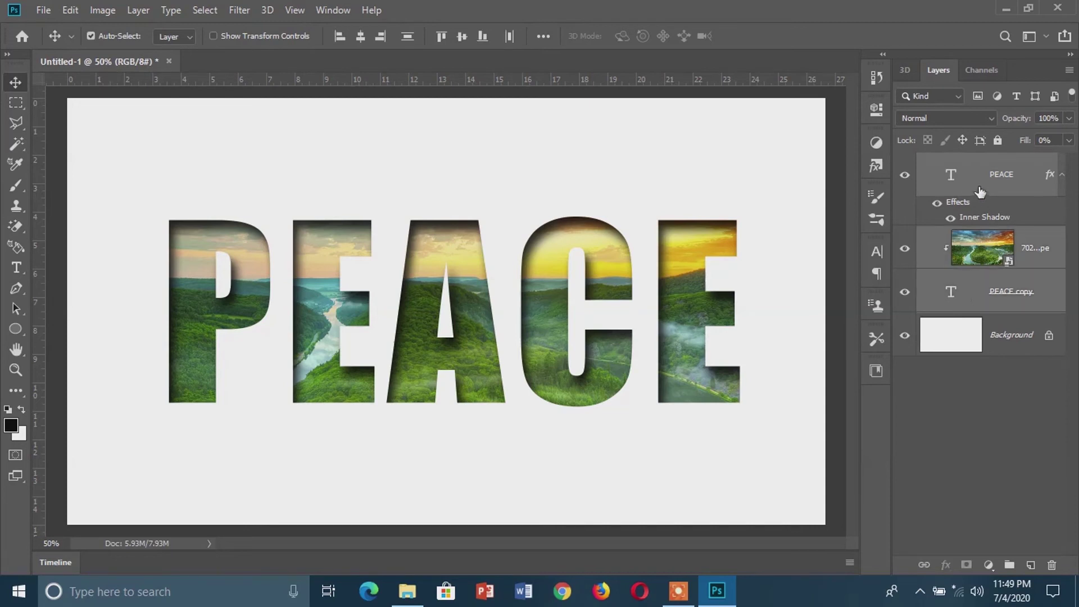
left_click_drag(972, 184, 1013, 575)
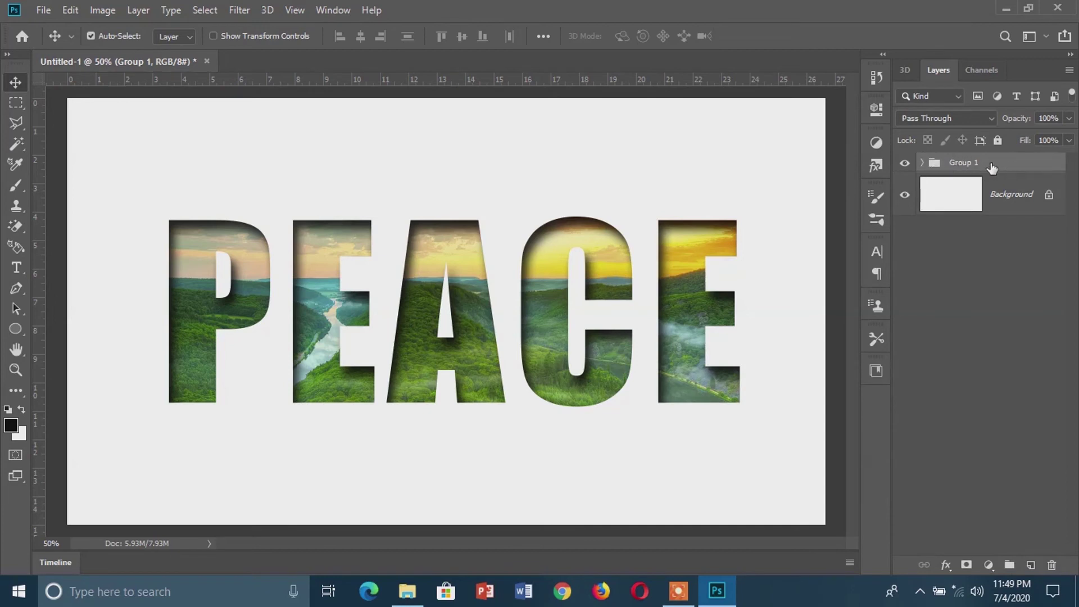
key("ctrl")
key("ctrl+j")
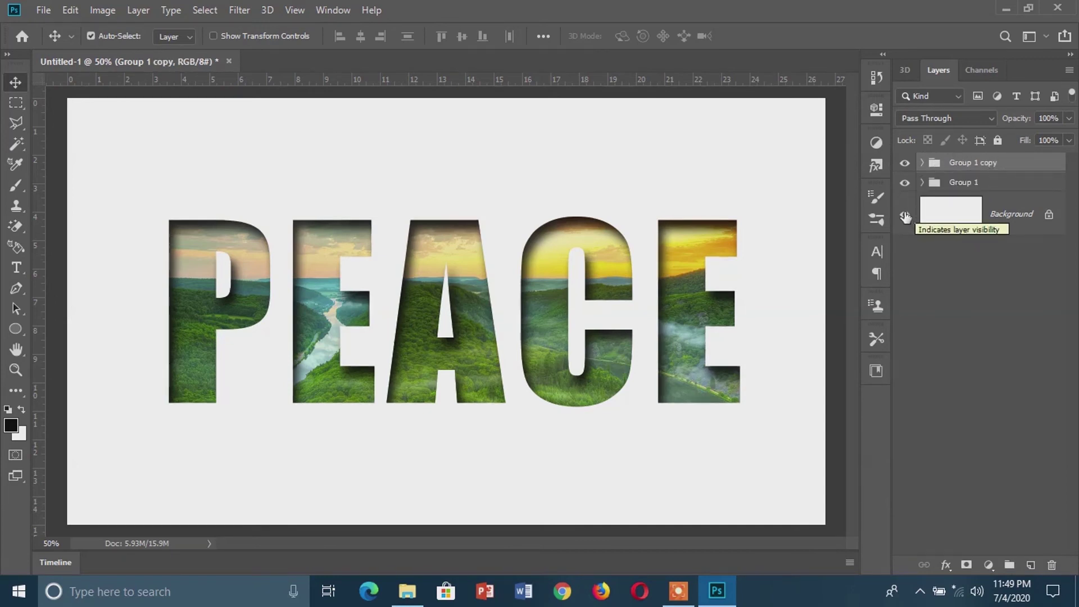
- With the original group hidden, replace the Inner Shadow on the duplicated group's upper PEACE layer with a Drop Shadow
left_click(905, 184)
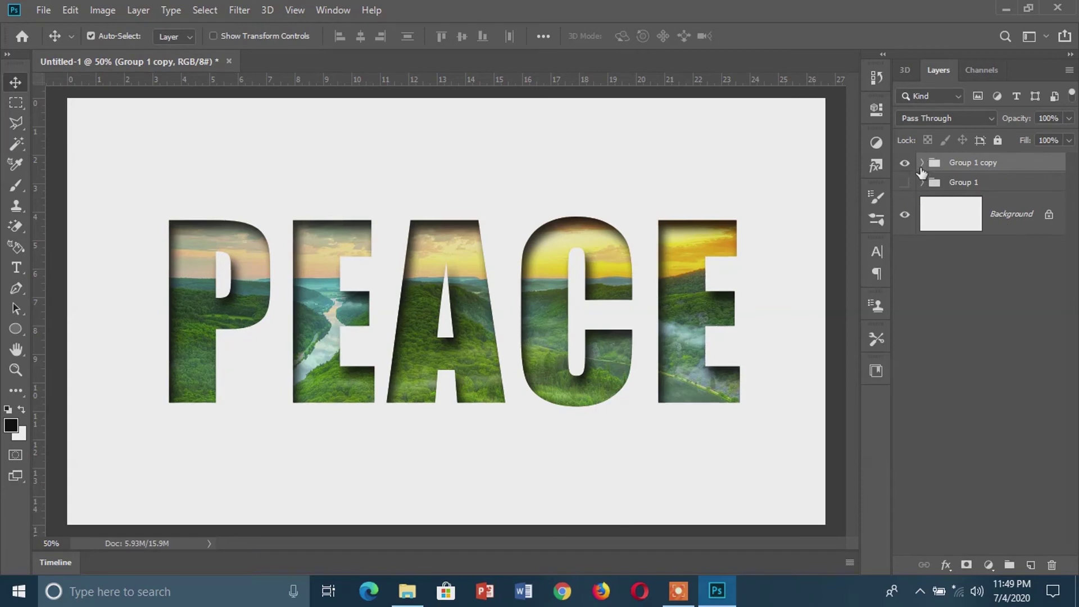
left_click(922, 163)
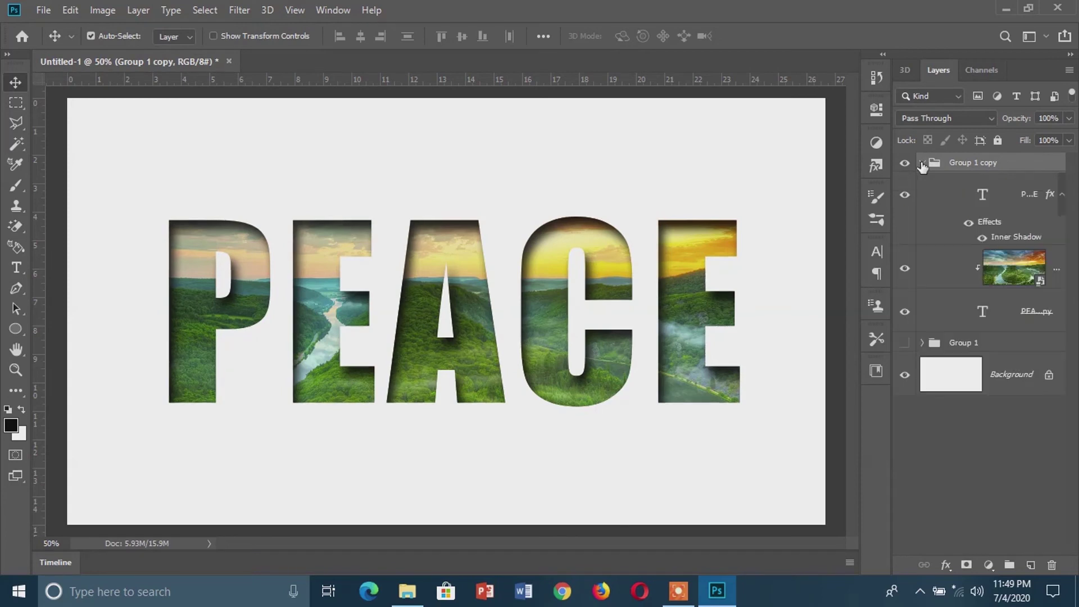
left_click(1012, 241)
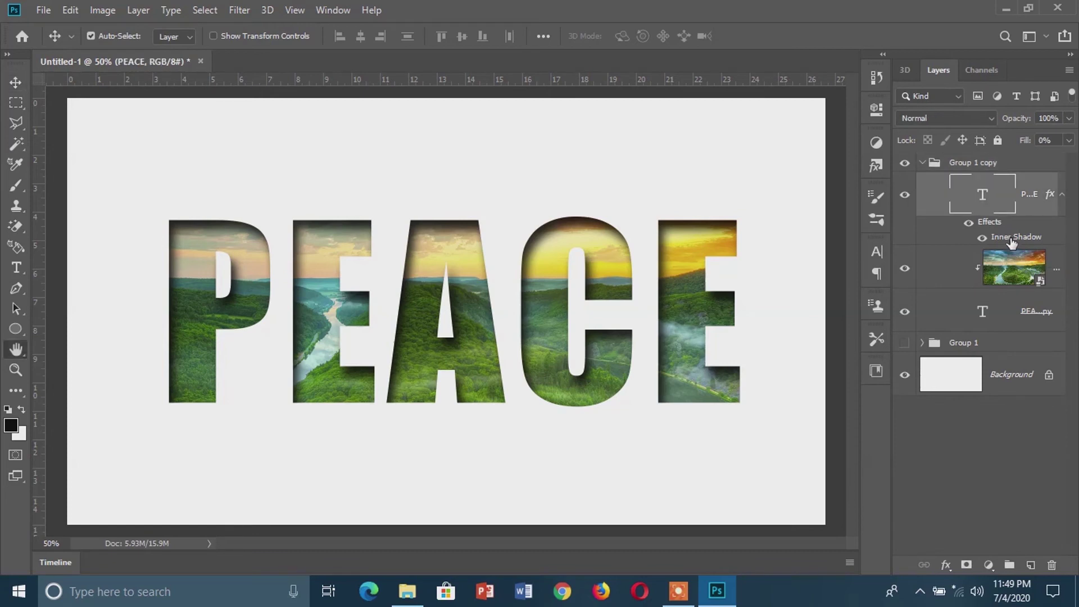
double_click(1012, 241)
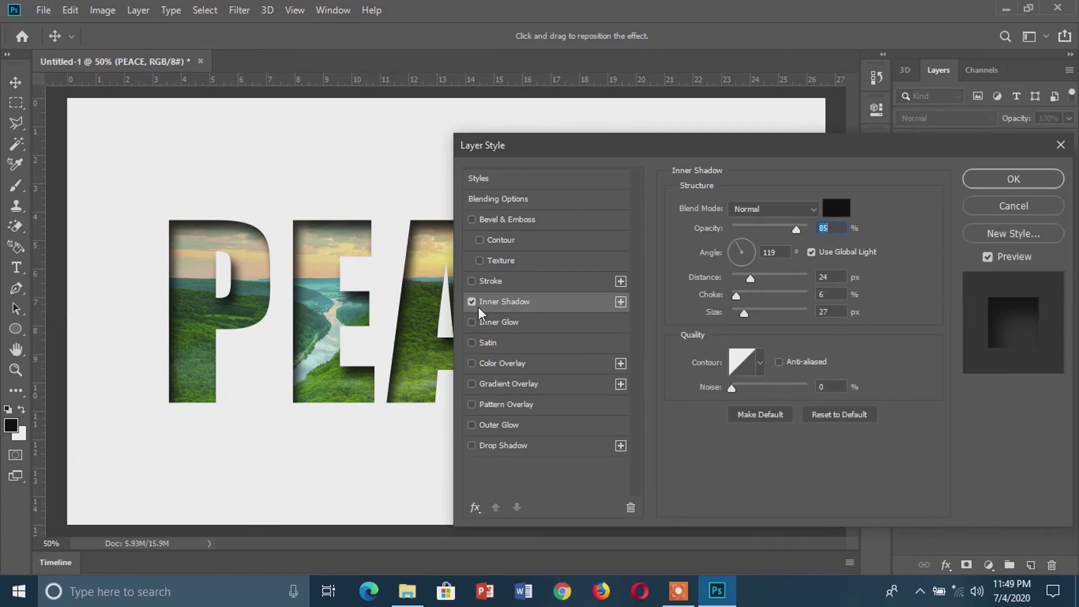
left_click(472, 302)
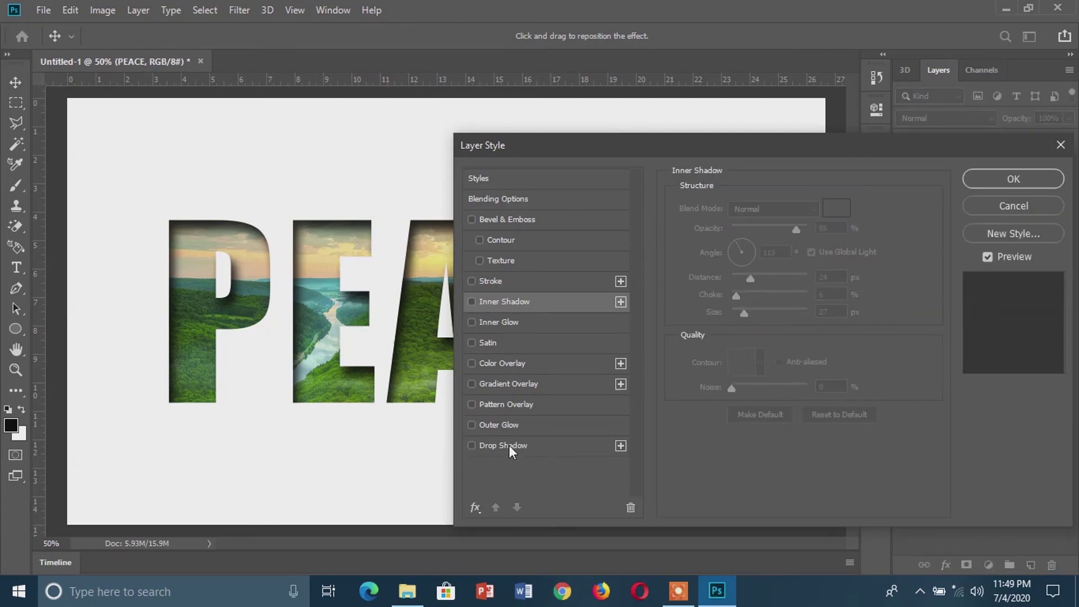
left_click(505, 446)
left_click_drag(501, 145, 686, 146)
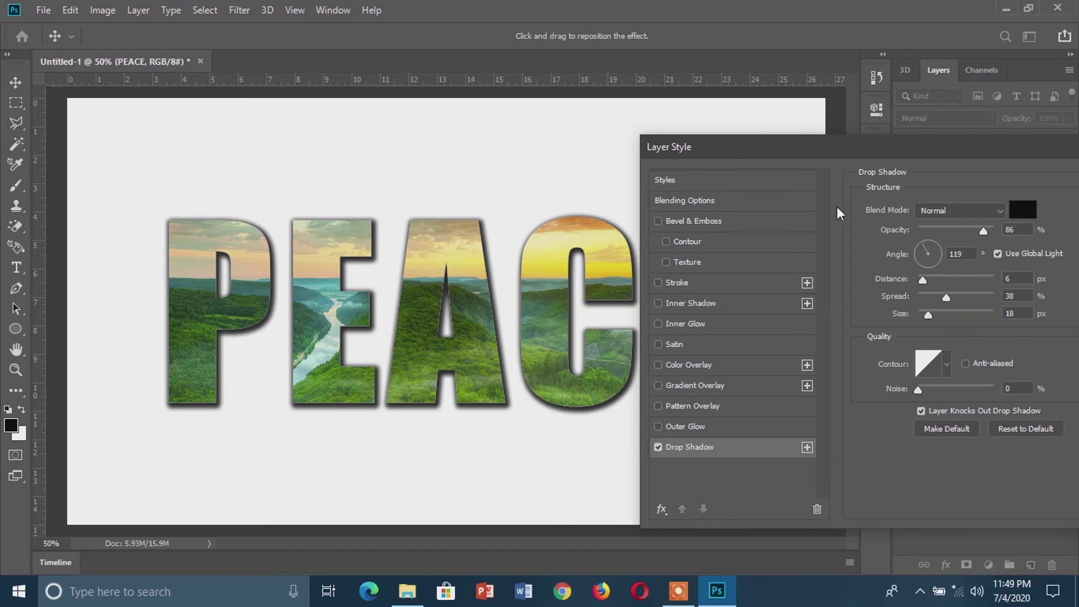
left_click_drag(801, 150, 499, 149)
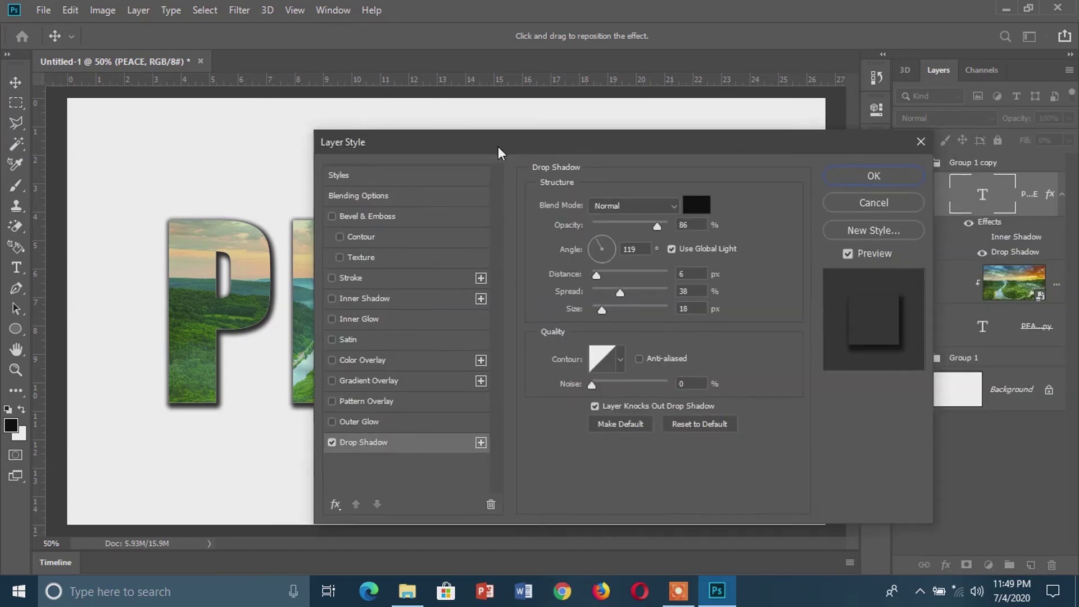
left_click(895, 178)
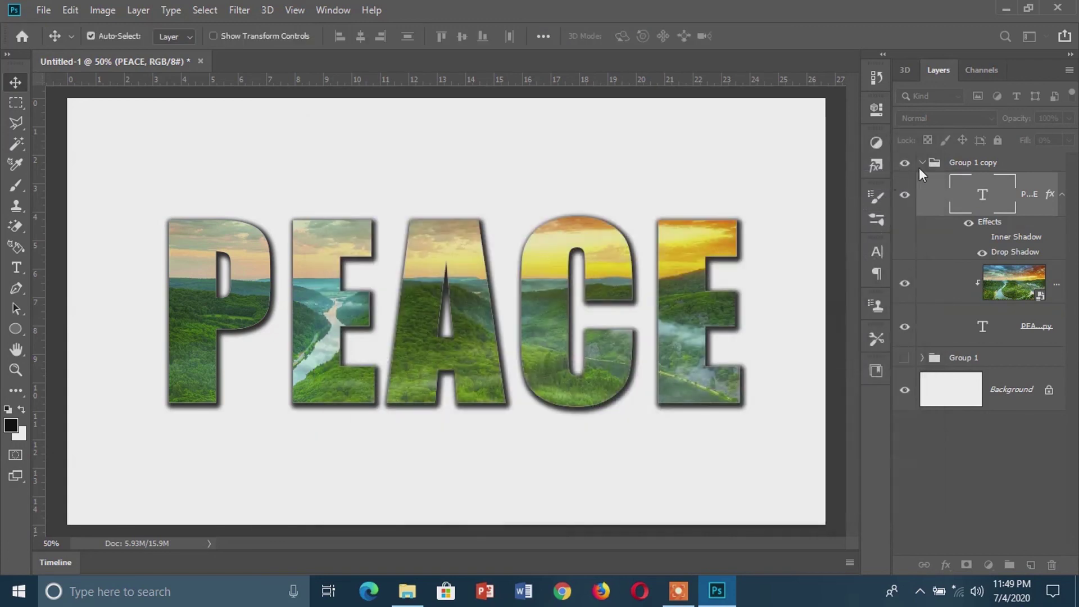
- Collapse the duplicated group, then make Group 1 visible and hide Group 1 copy to compare the two text effects
left_click(920, 166)
left_click(922, 162)
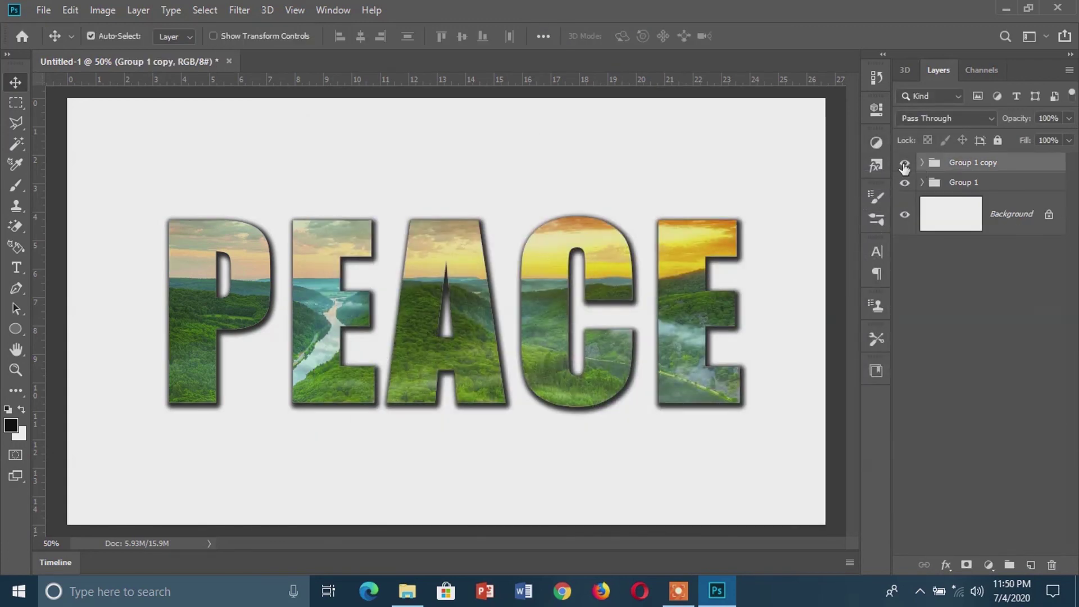
left_click(905, 166)
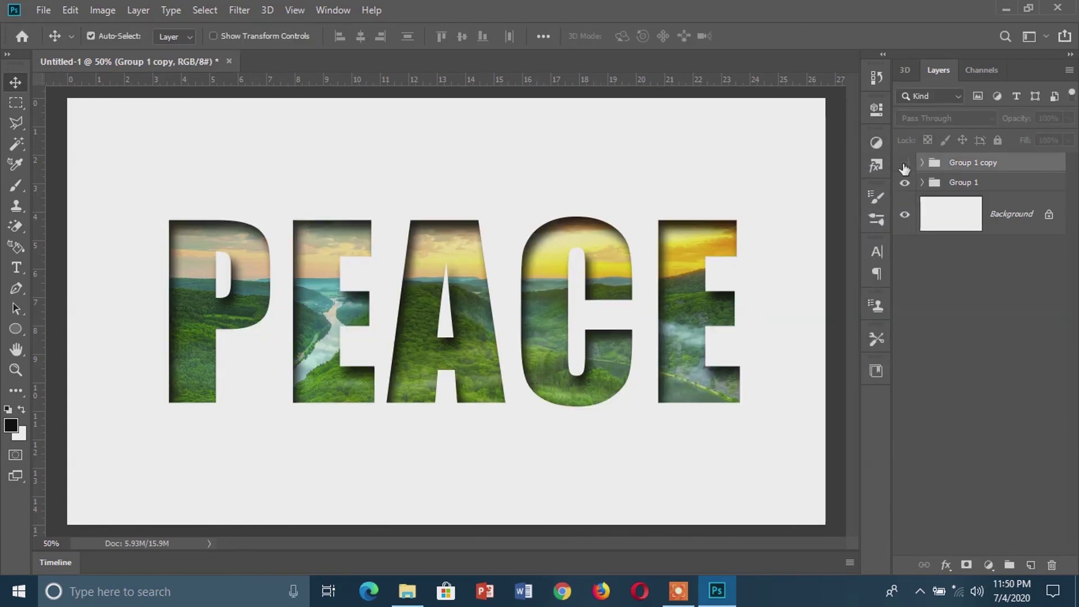